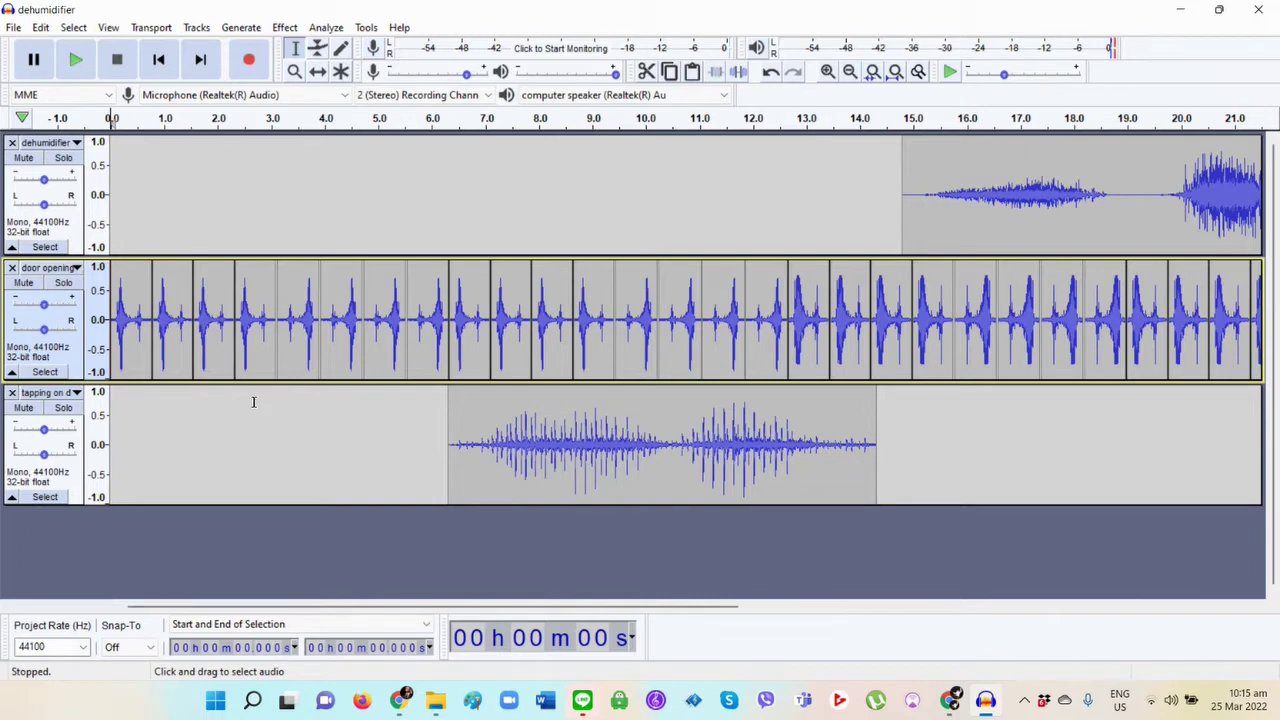
pyautogui.click(62, 284)
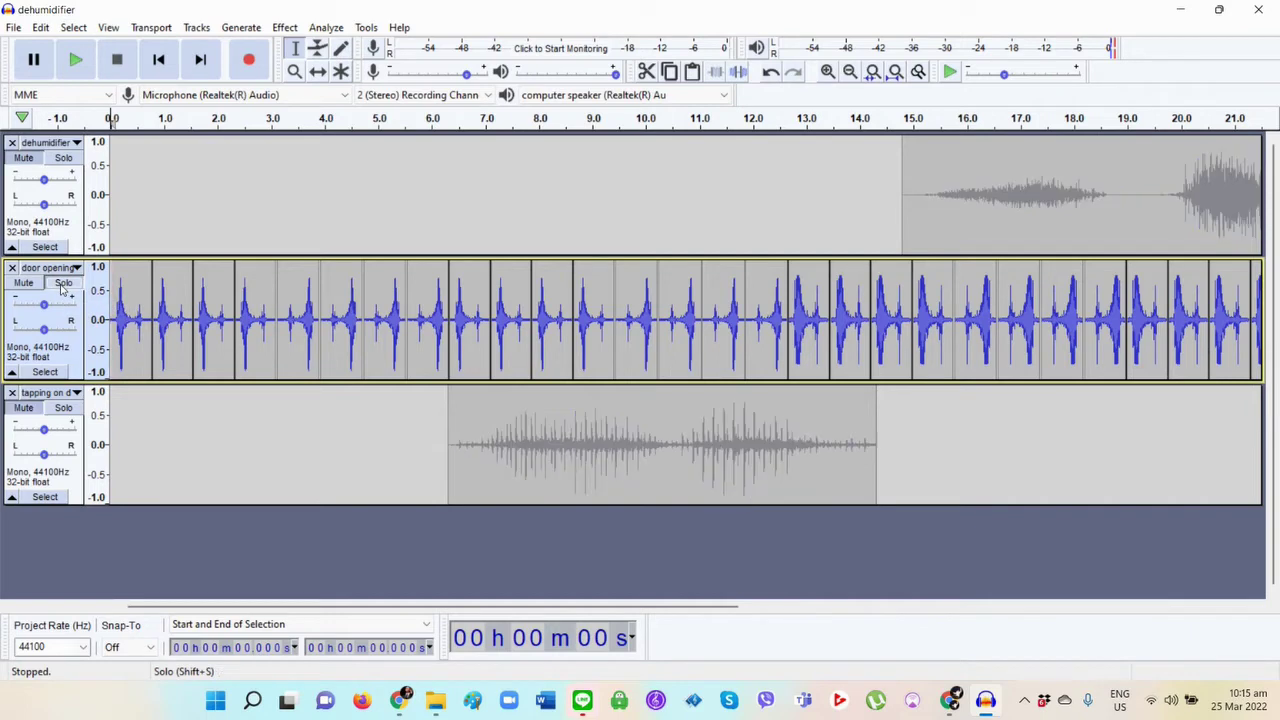
pyautogui.click(88, 64)
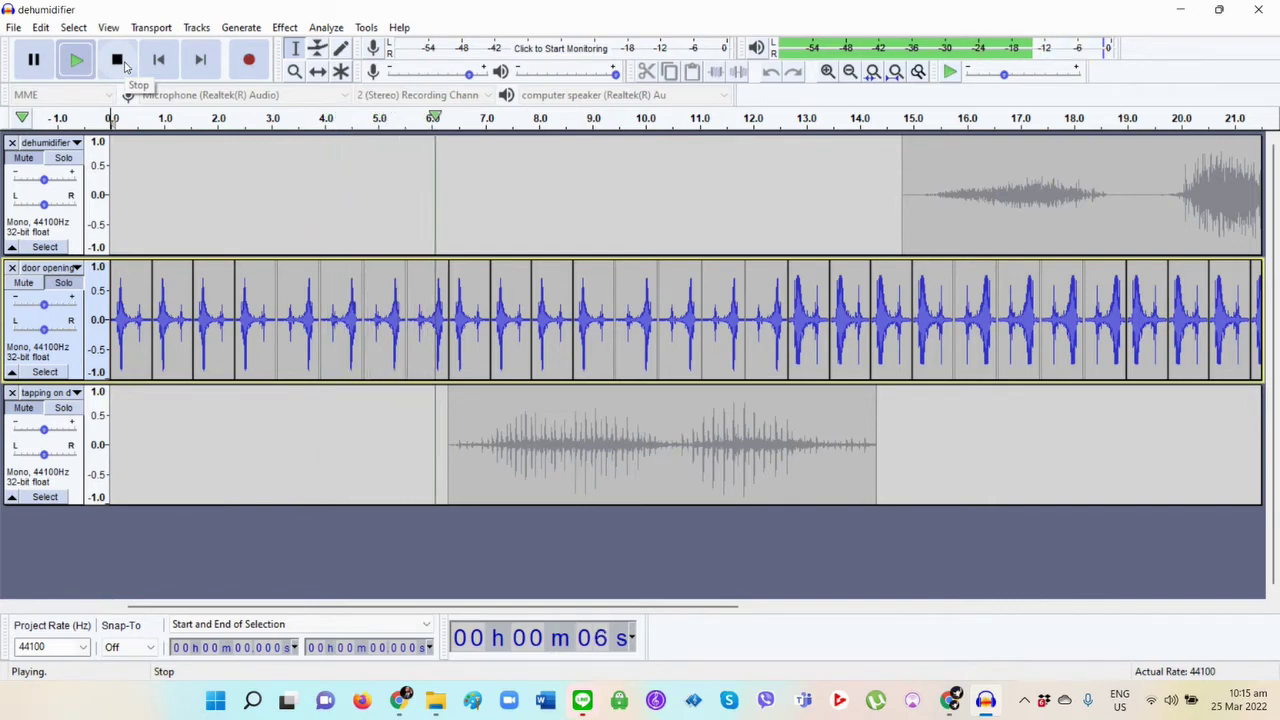
pyautogui.click(125, 66)
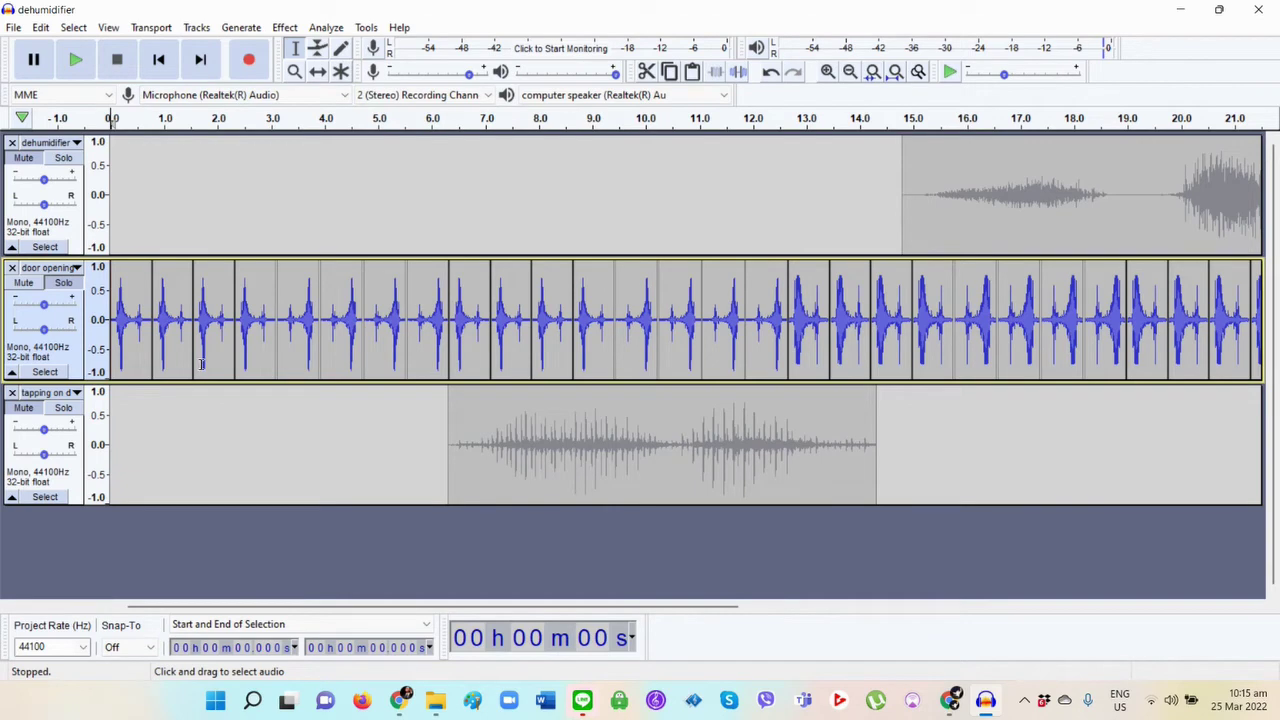
# - Solo the tapping track and play it from about 6 seconds, then stop
pyautogui.click(62, 410)
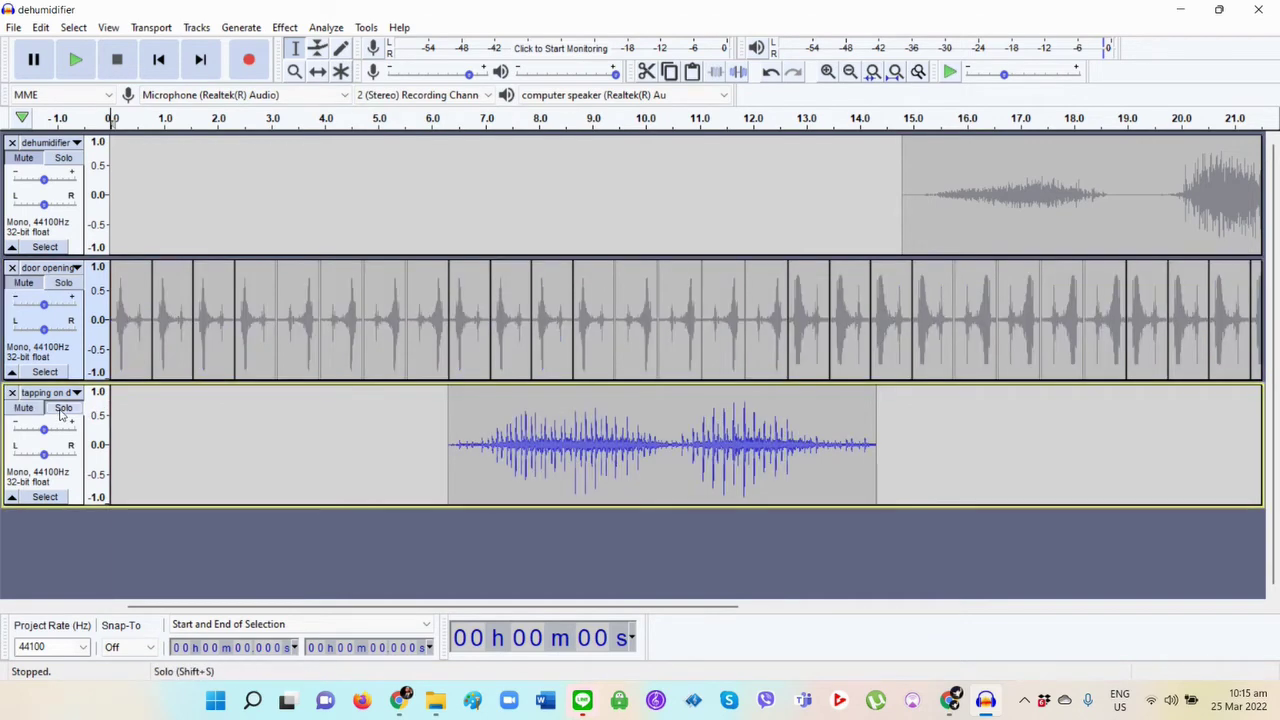
pyautogui.click(435, 405)
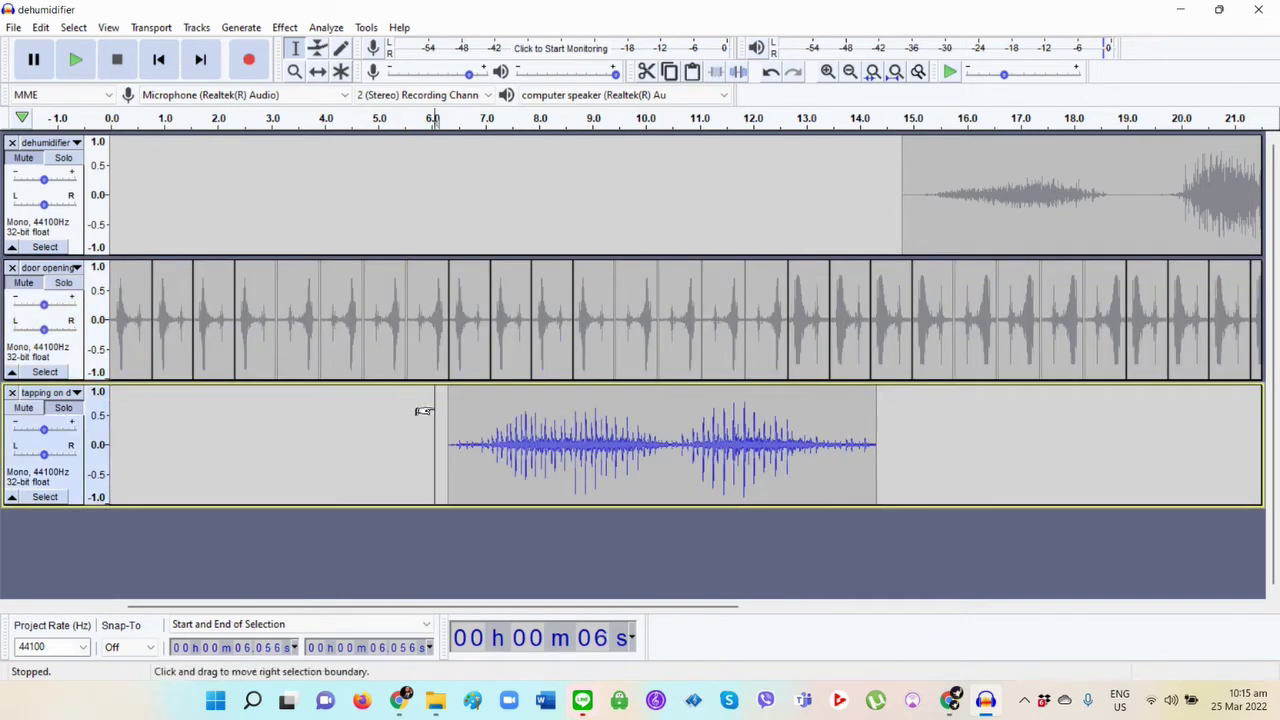
pyautogui.click(76, 62)
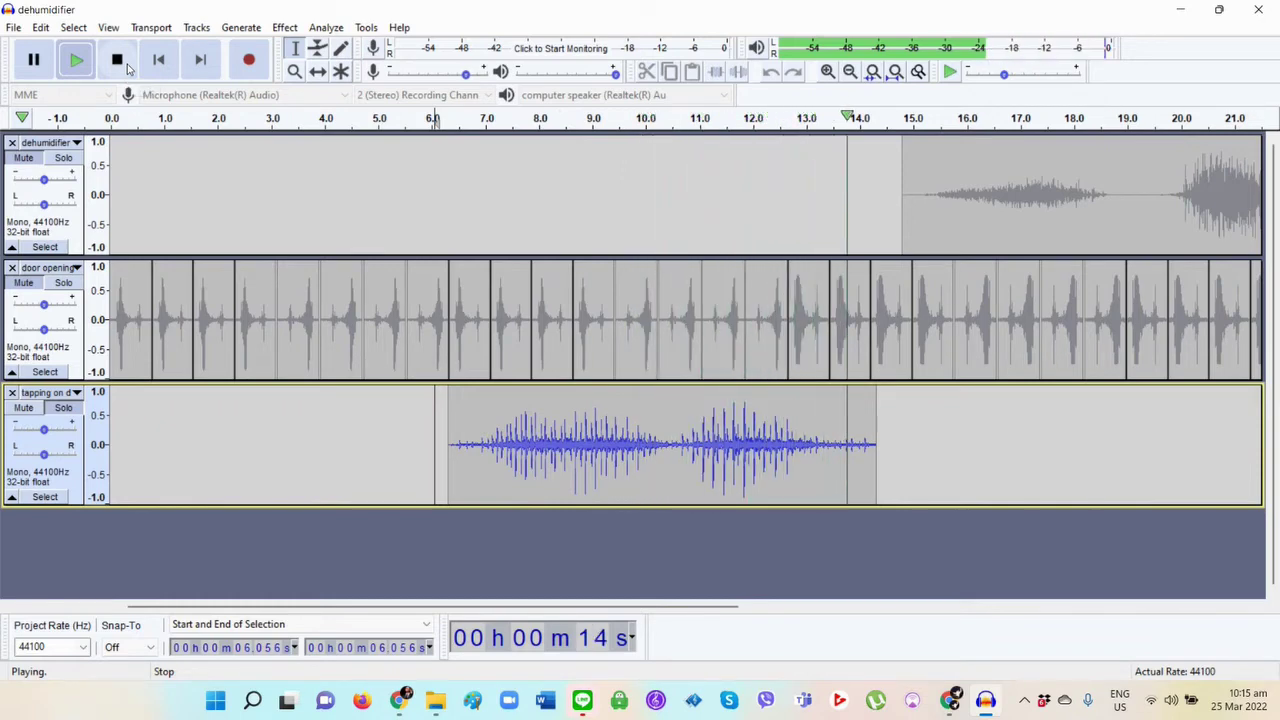
pyautogui.click(126, 66)
# - Try Reverb on the tapping clip, dismiss the no-selection warning, and place the cursor near 14 s
pyautogui.click(285, 28)
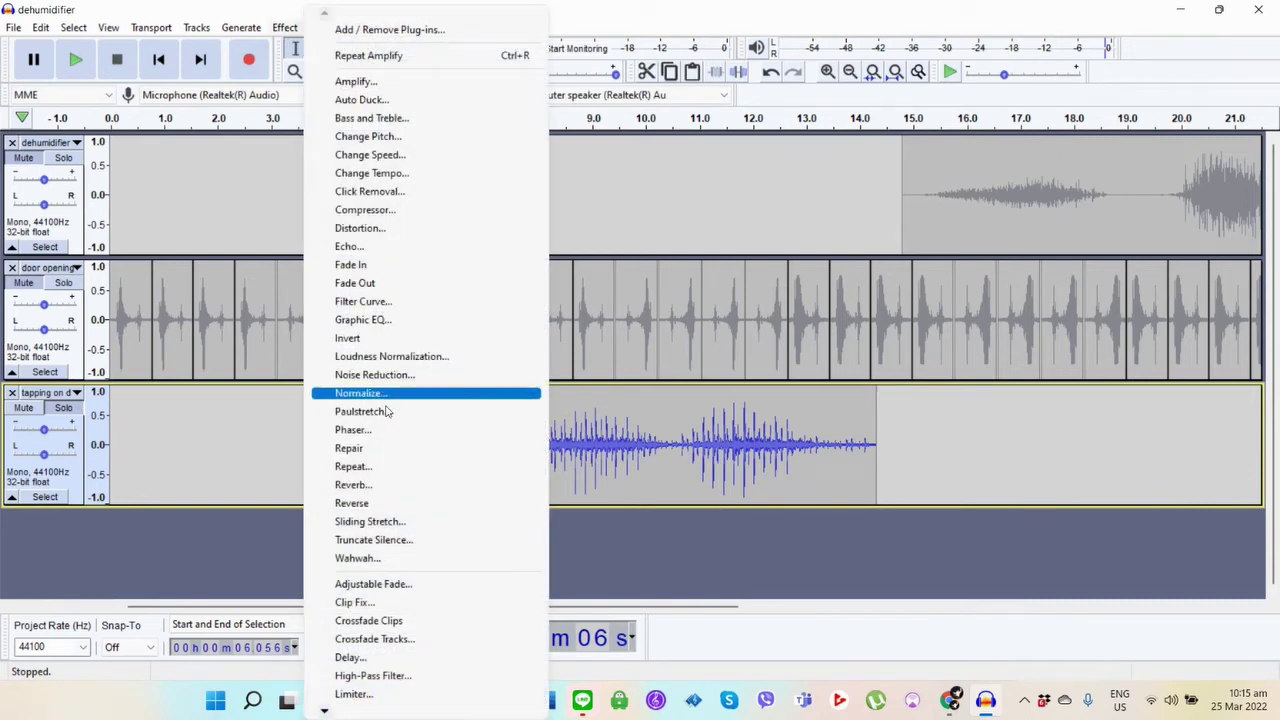
pyautogui.click(367, 487)
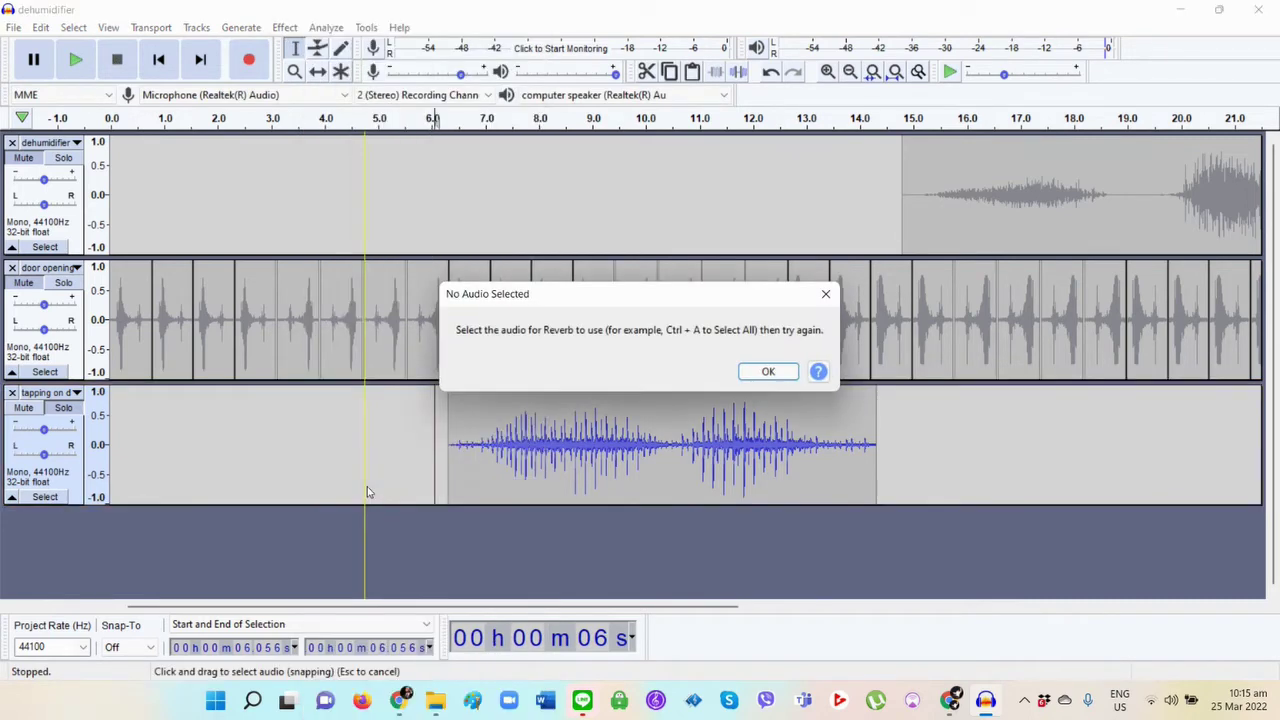
pyautogui.click(768, 372)
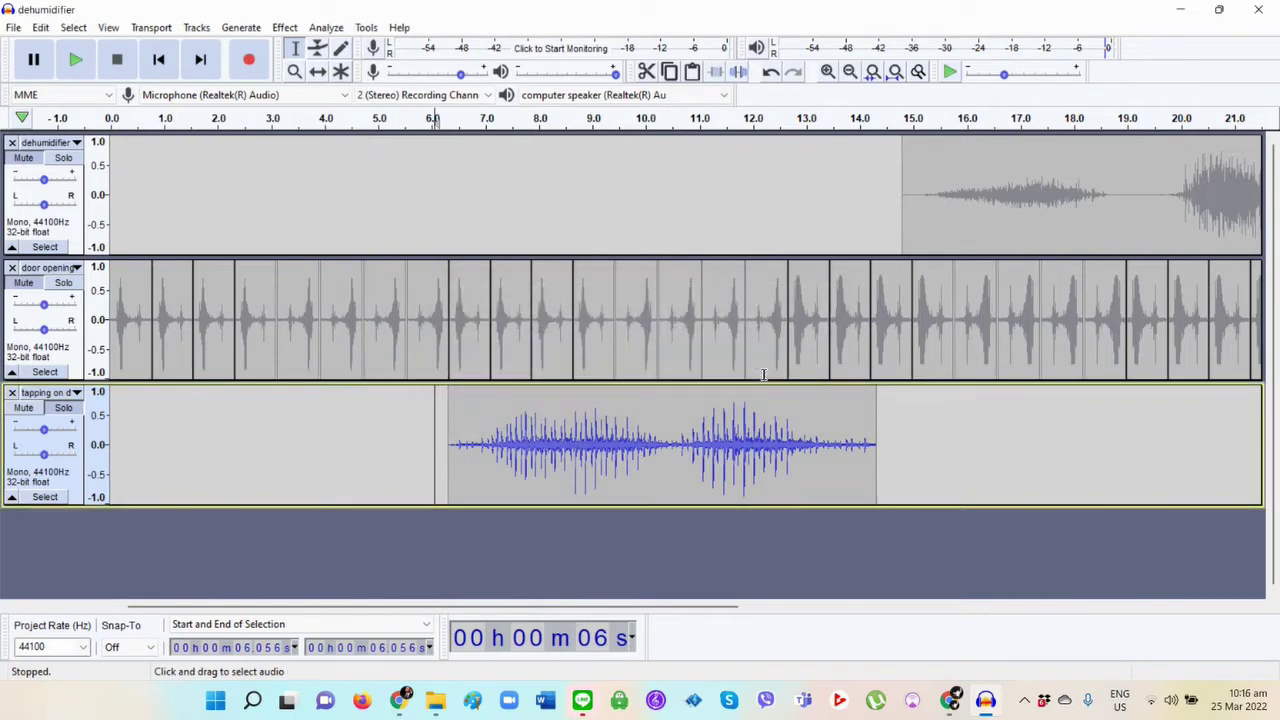
pyautogui.click(879, 402)
# - Solo the dehumidifier track and play it from 14.5 seconds, then scroll the timeline
pyautogui.click(888, 187)
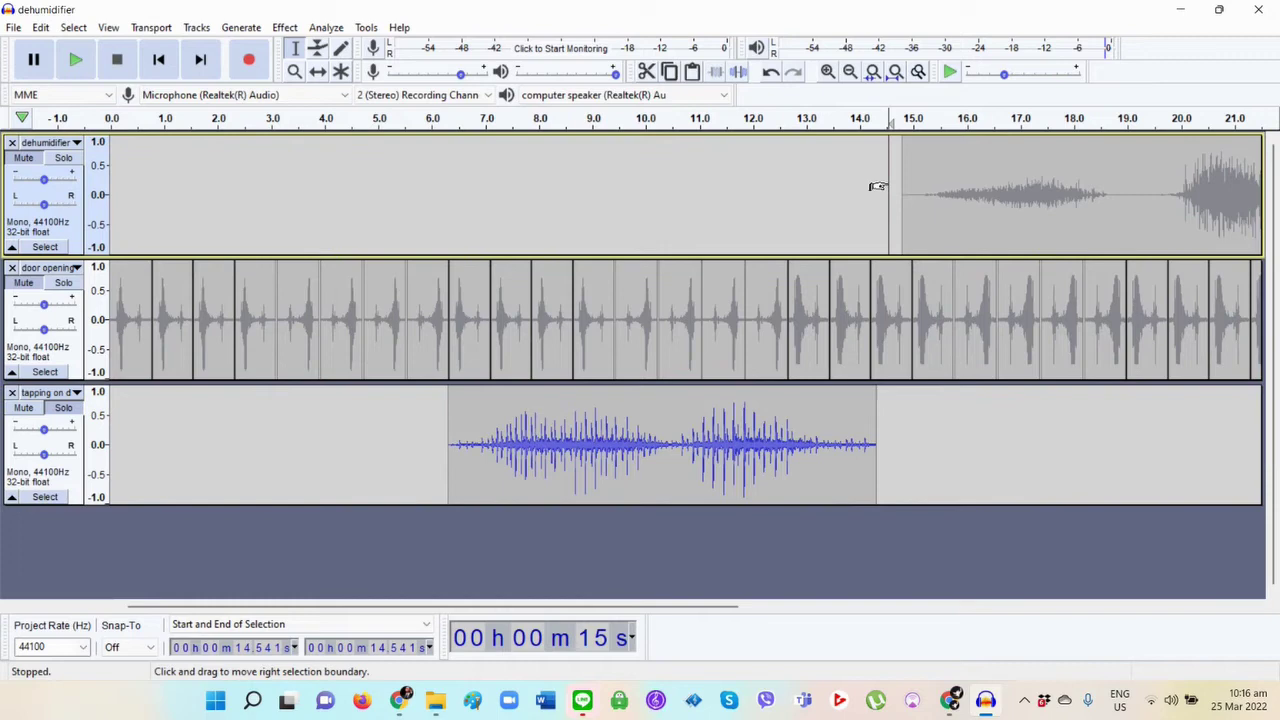
pyautogui.click(63, 160)
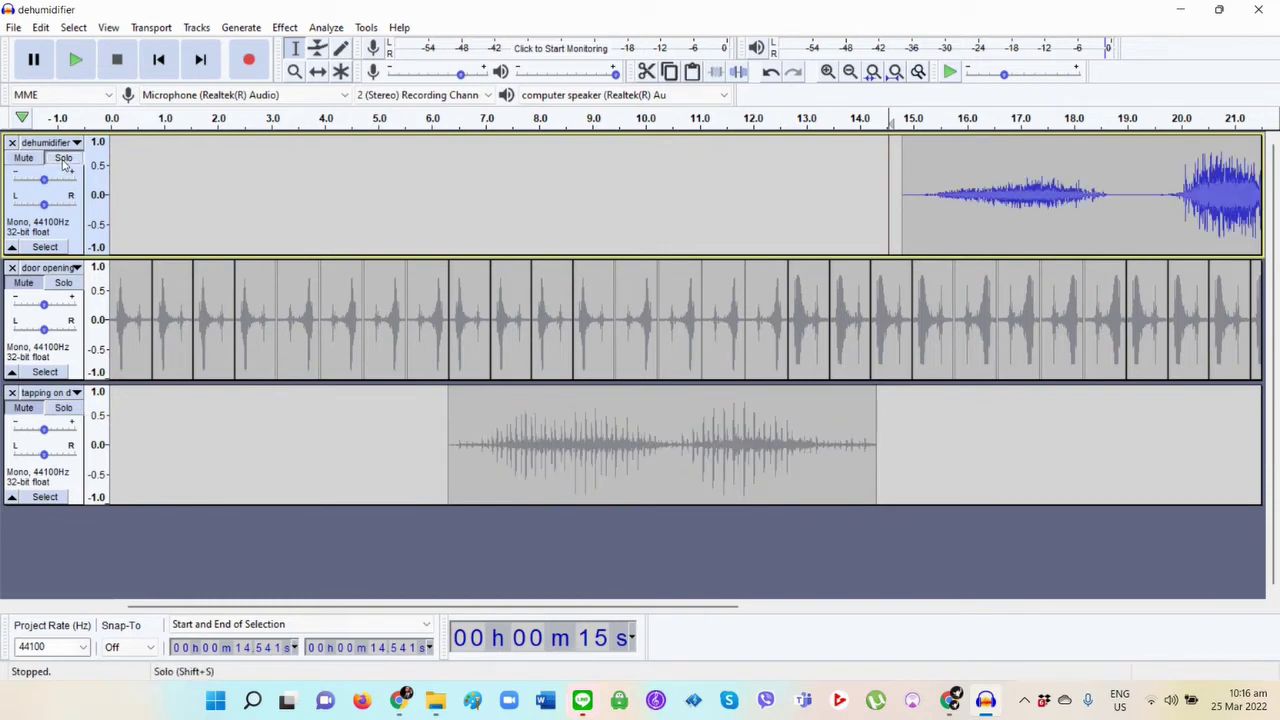
pyautogui.click(77, 58)
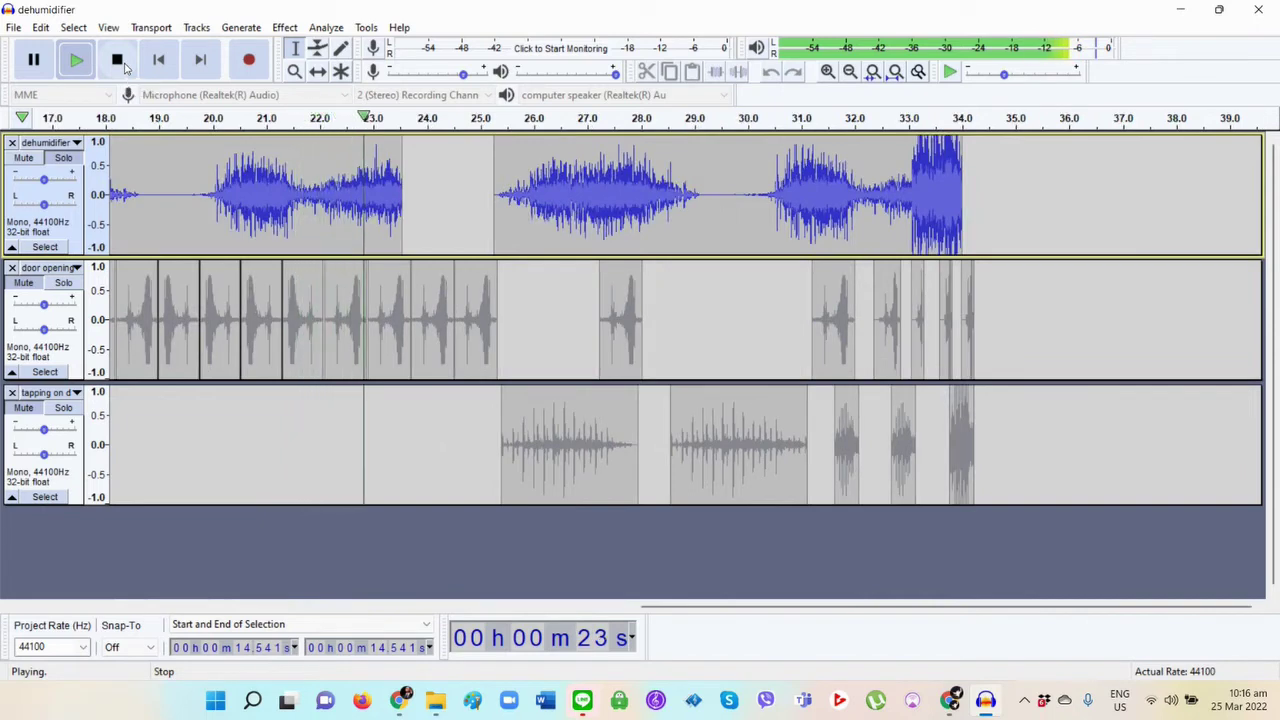
pyautogui.click(120, 62)
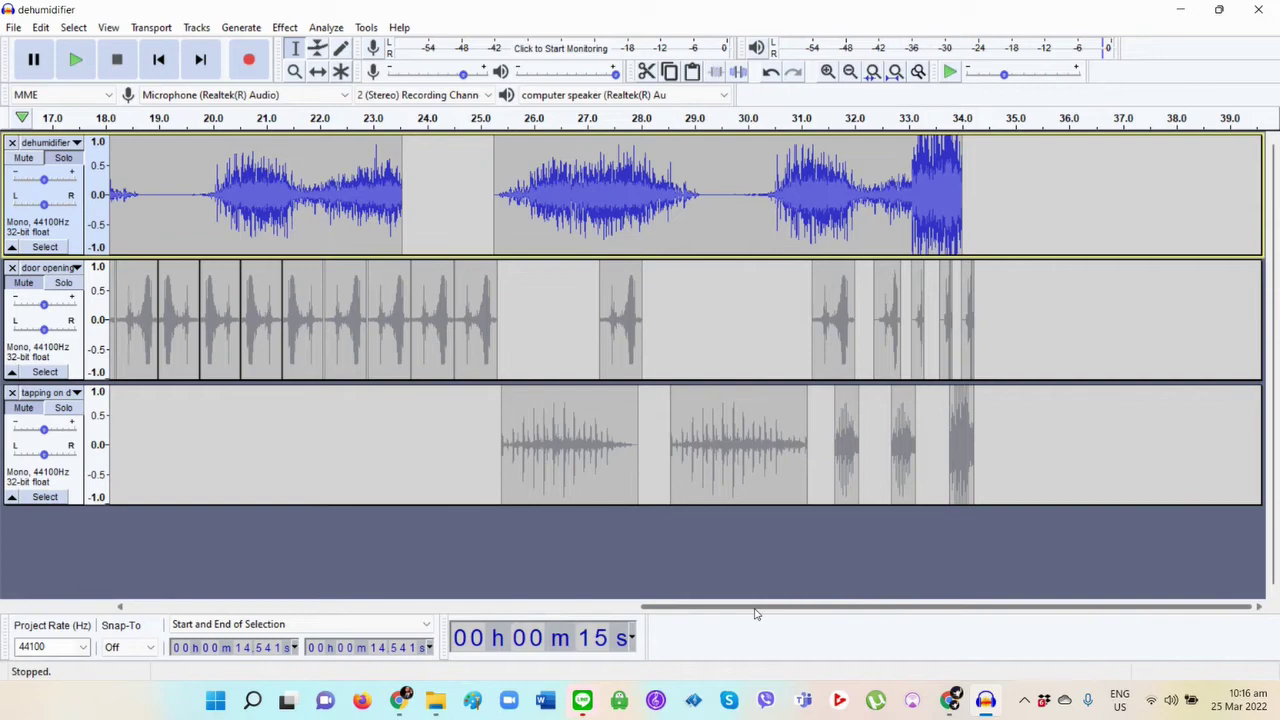
pyautogui.moveTo(755, 613); pyautogui.dragTo(206, 574)
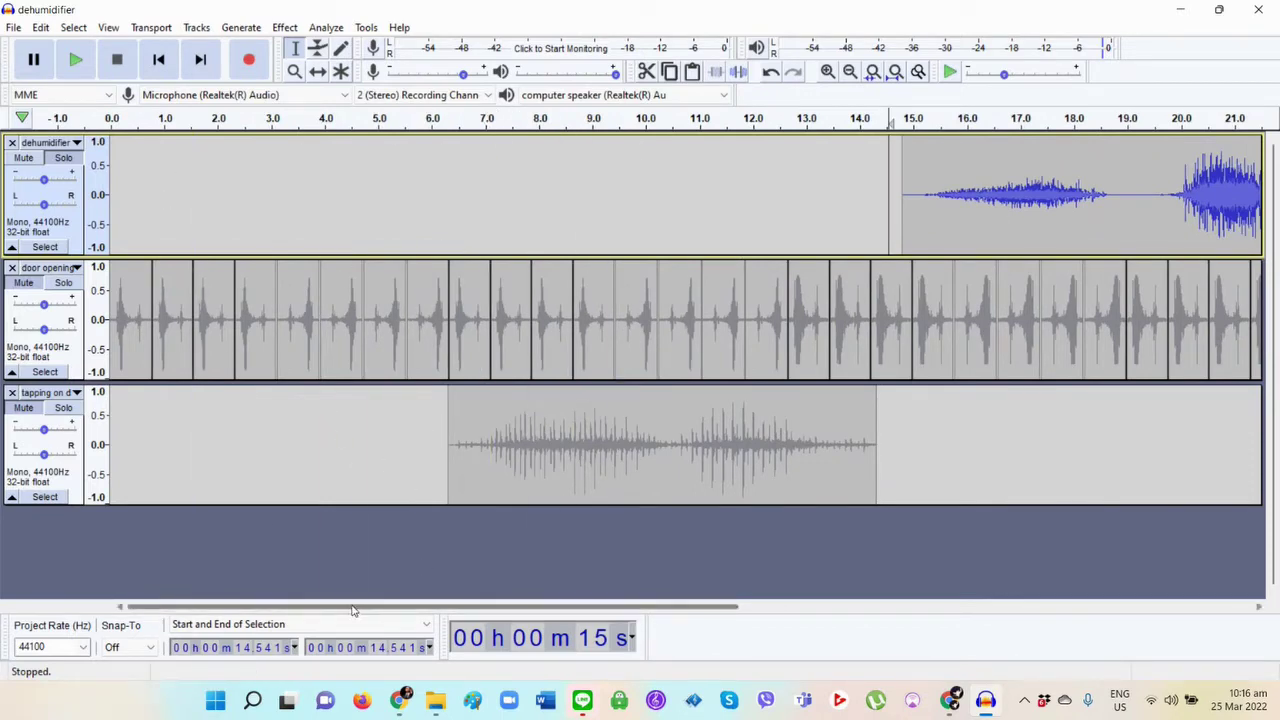
# - Scroll right to the clip endings and set the cursor at 31.6 s in the door track
pyautogui.moveTo(349, 610); pyautogui.dragTo(800, 609)
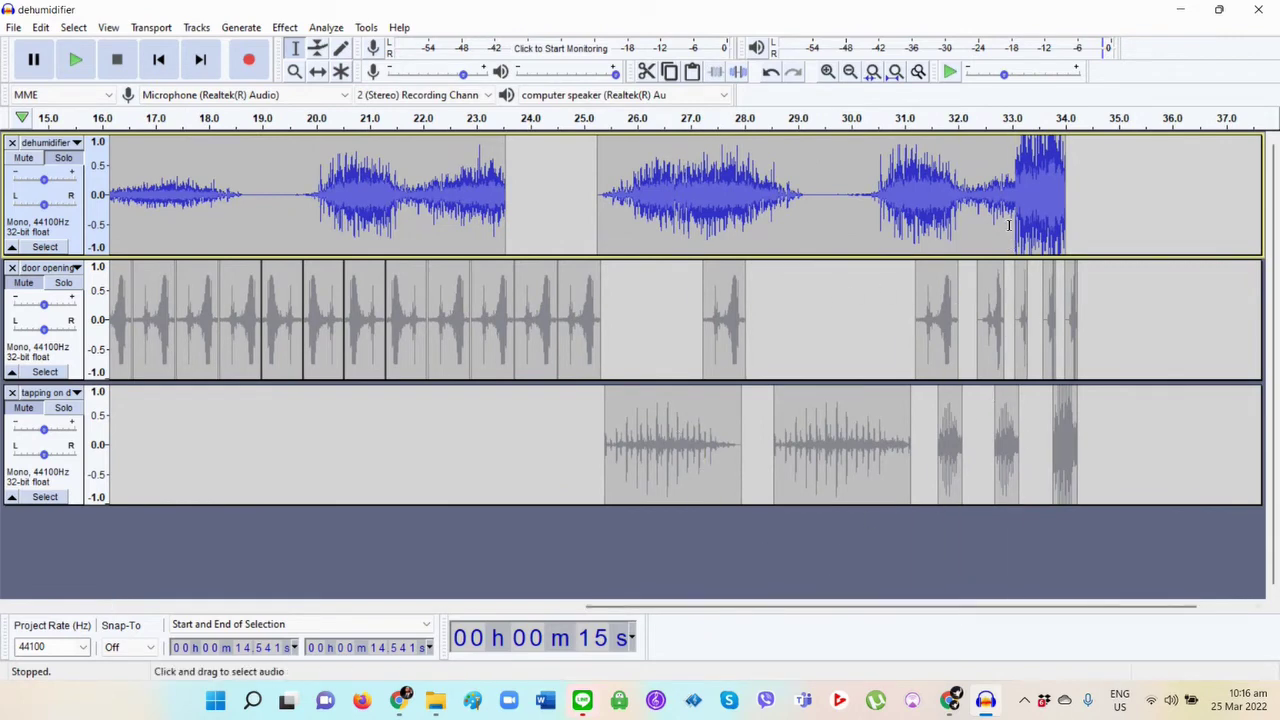
pyautogui.click(939, 295)
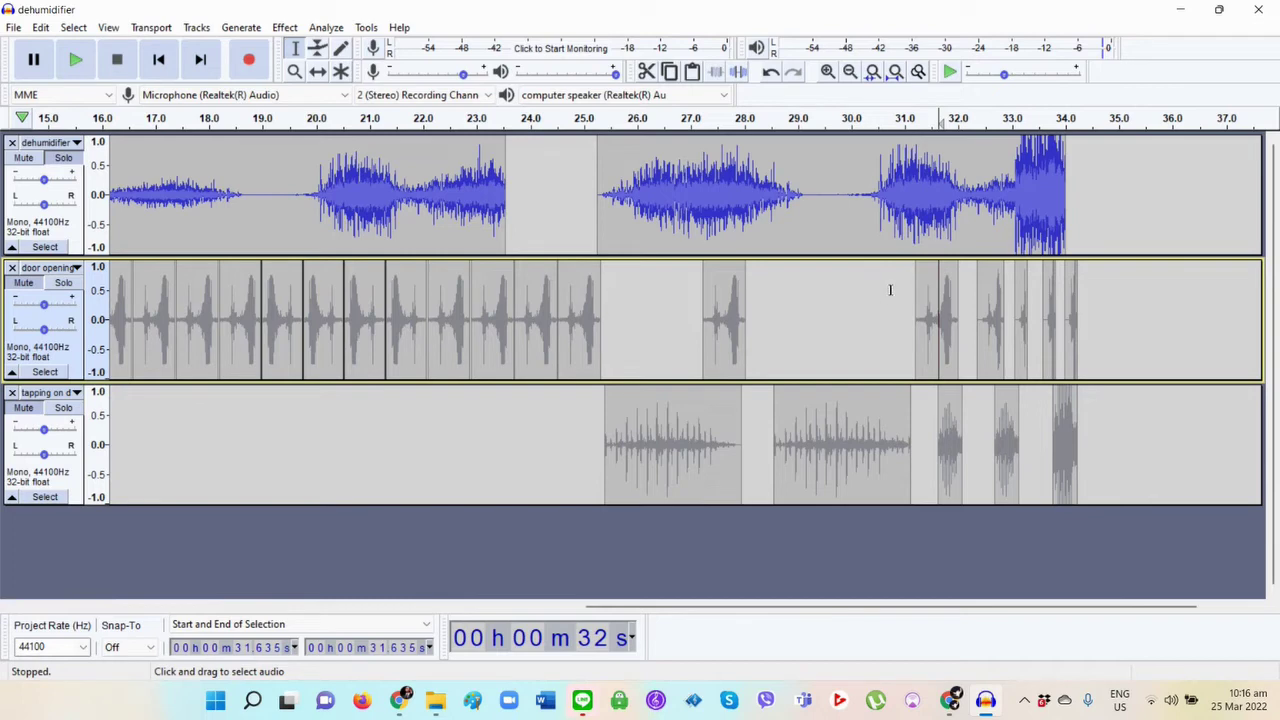
pyautogui.moveTo(890, 290); pyautogui.dragTo(1101, 297)
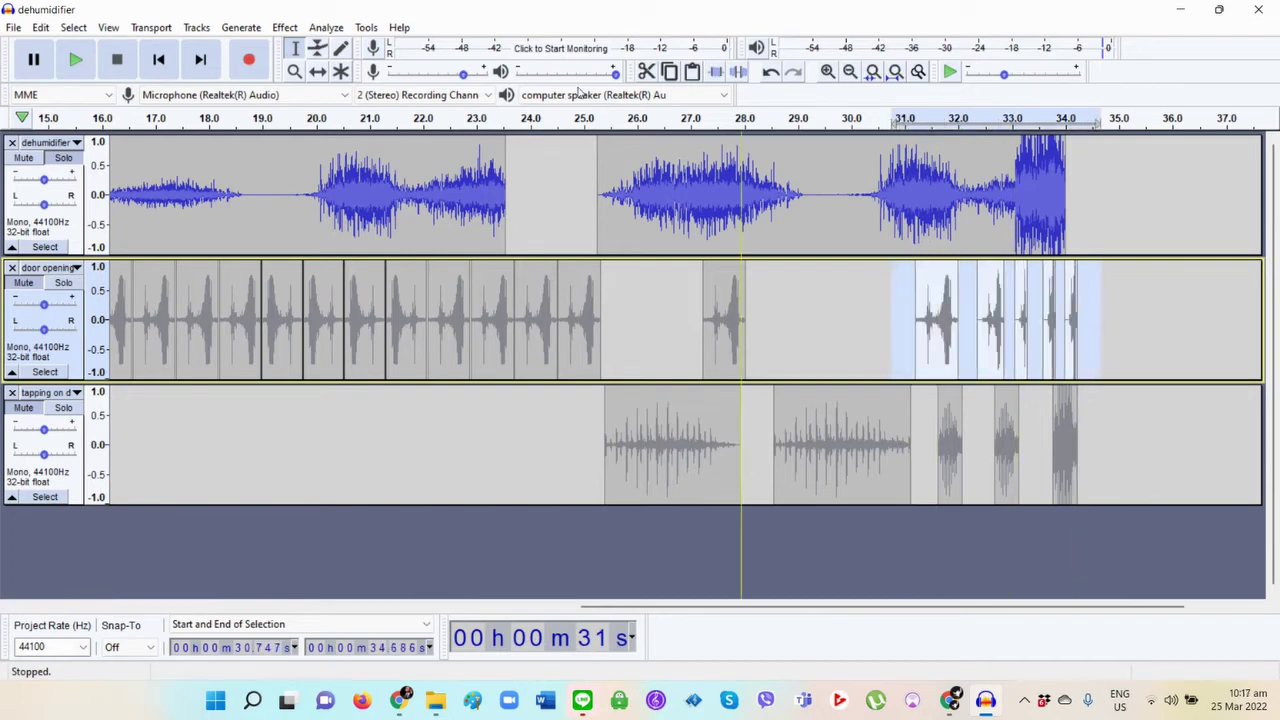
pyautogui.click(284, 28)
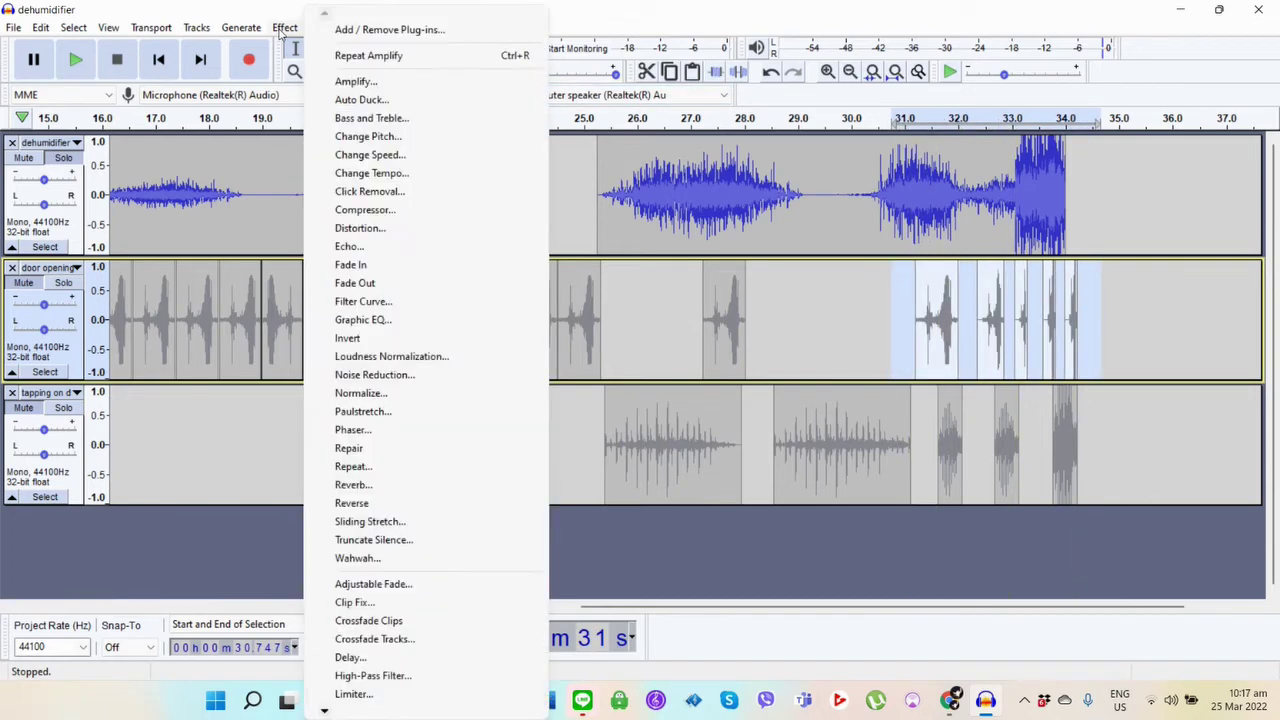
pyautogui.click(385, 155)
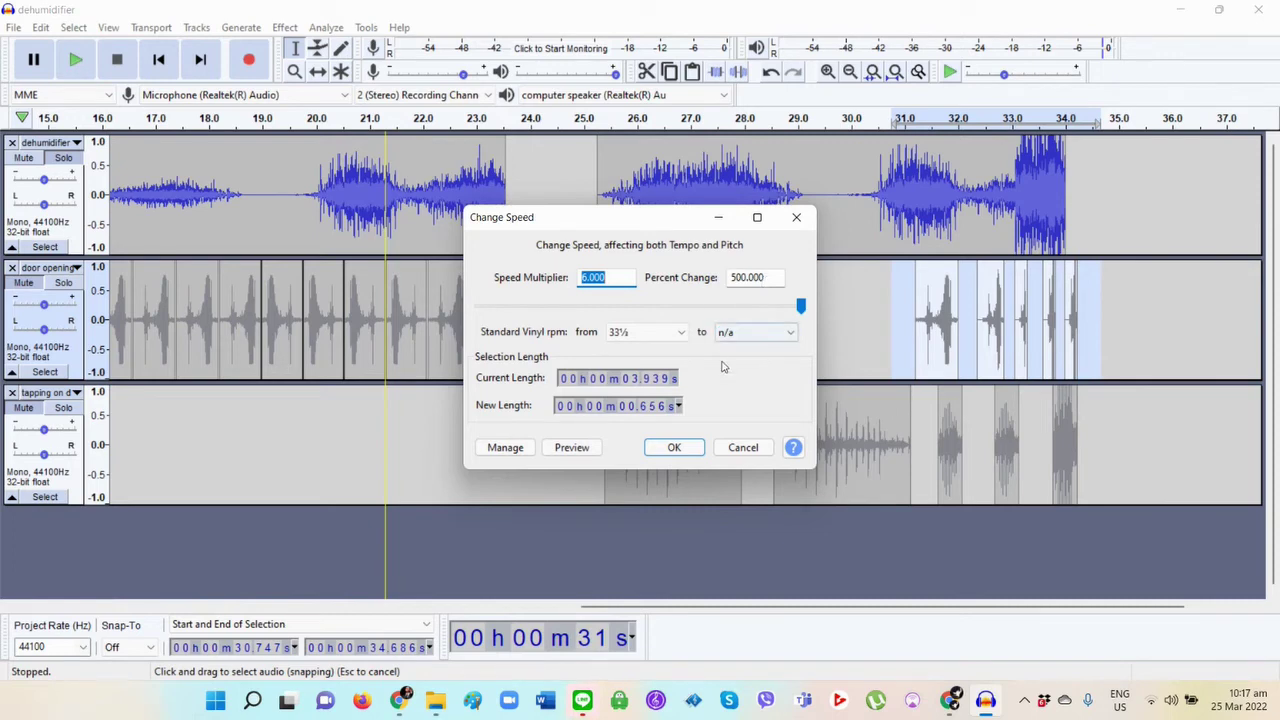
pyautogui.click(675, 448)
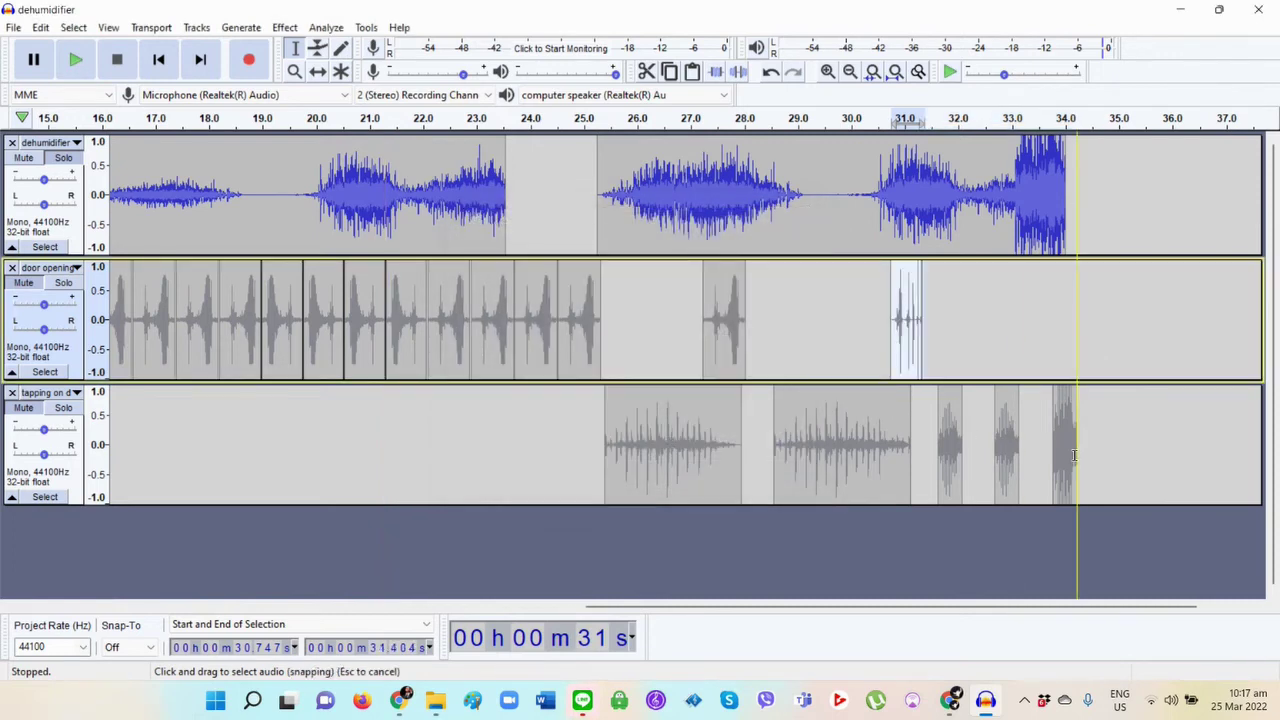
pyautogui.click(1097, 458)
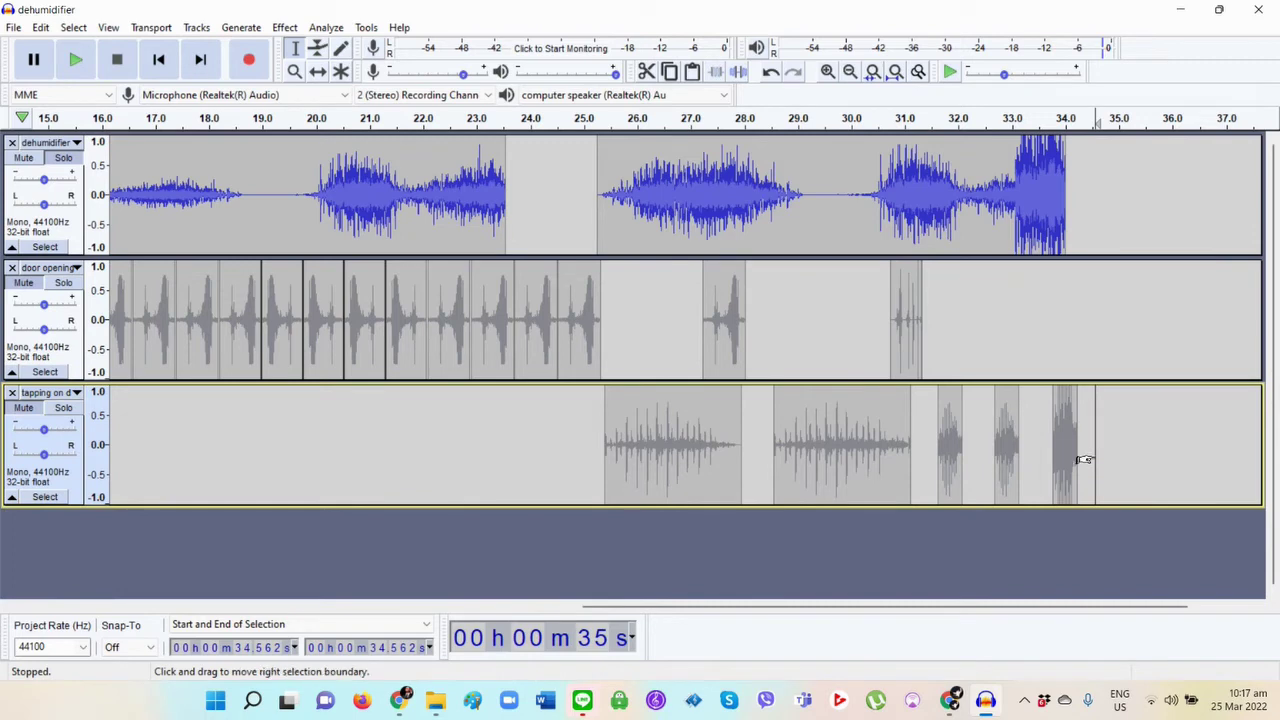
pyautogui.moveTo(890, 320); pyautogui.dragTo(1102, 320)
pyautogui.click(1091, 455)
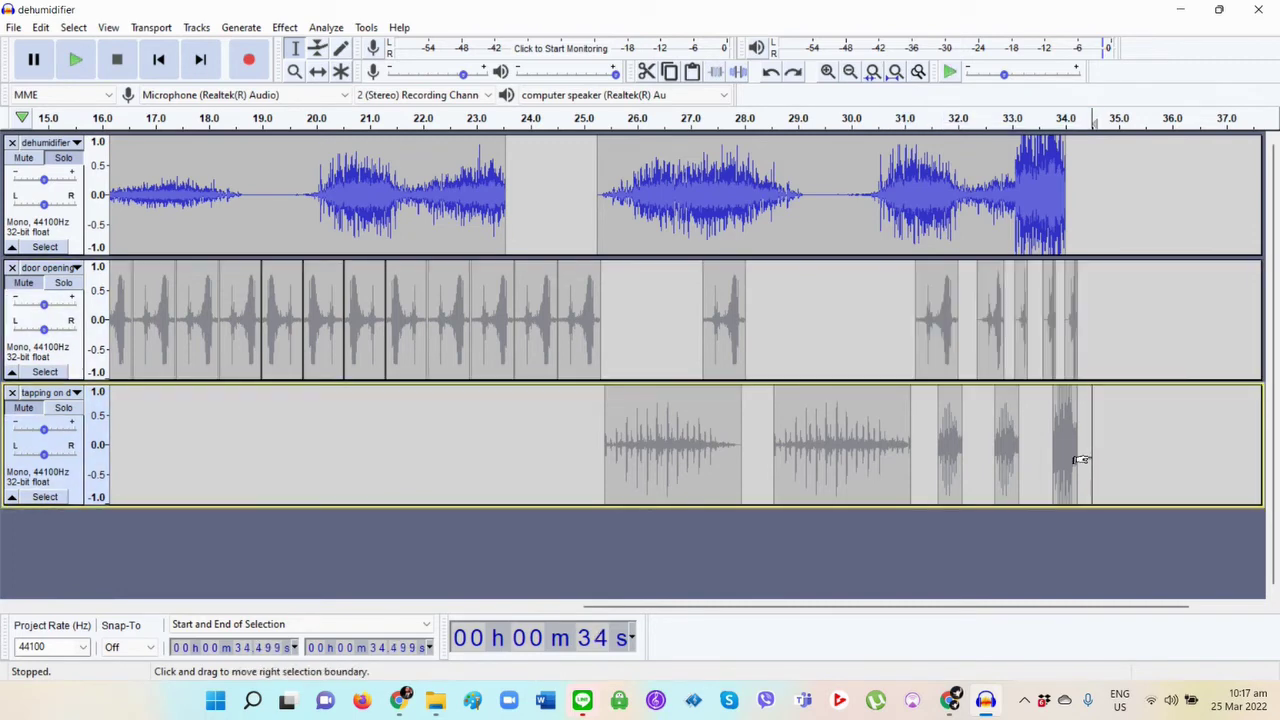
pyautogui.moveTo(1084, 457); pyautogui.dragTo(1033, 468)
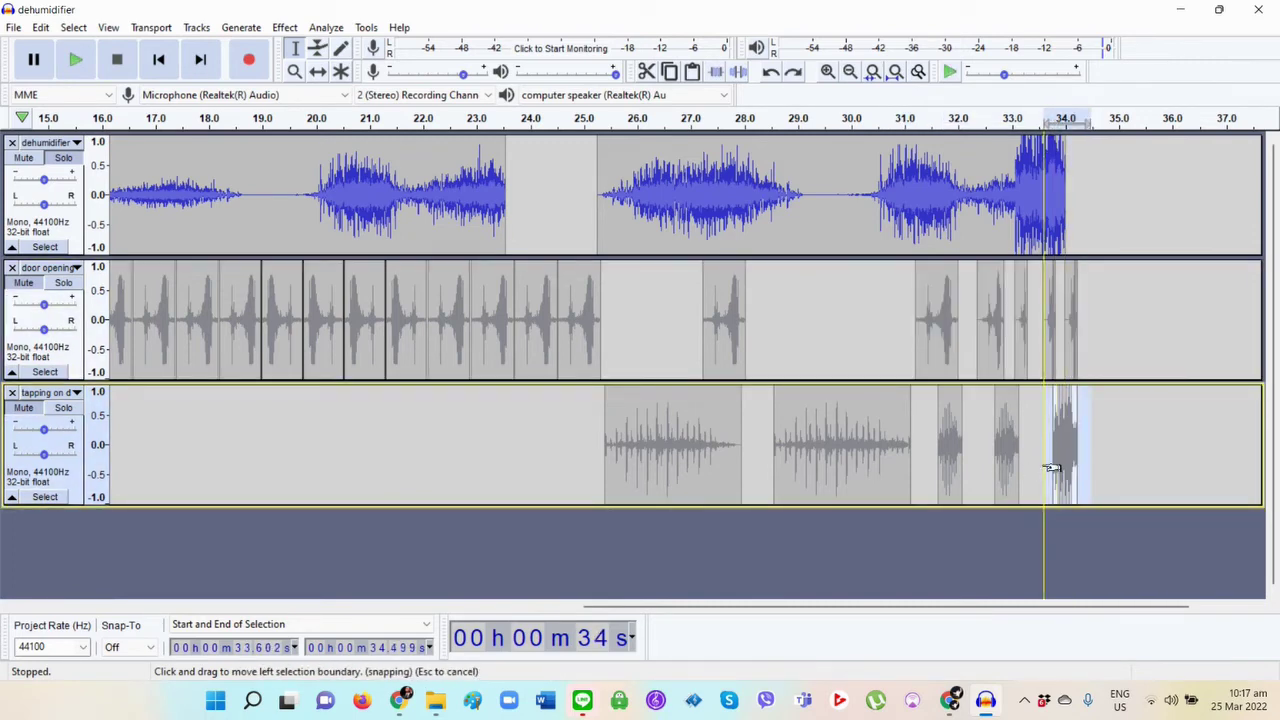
pyautogui.click(288, 28)
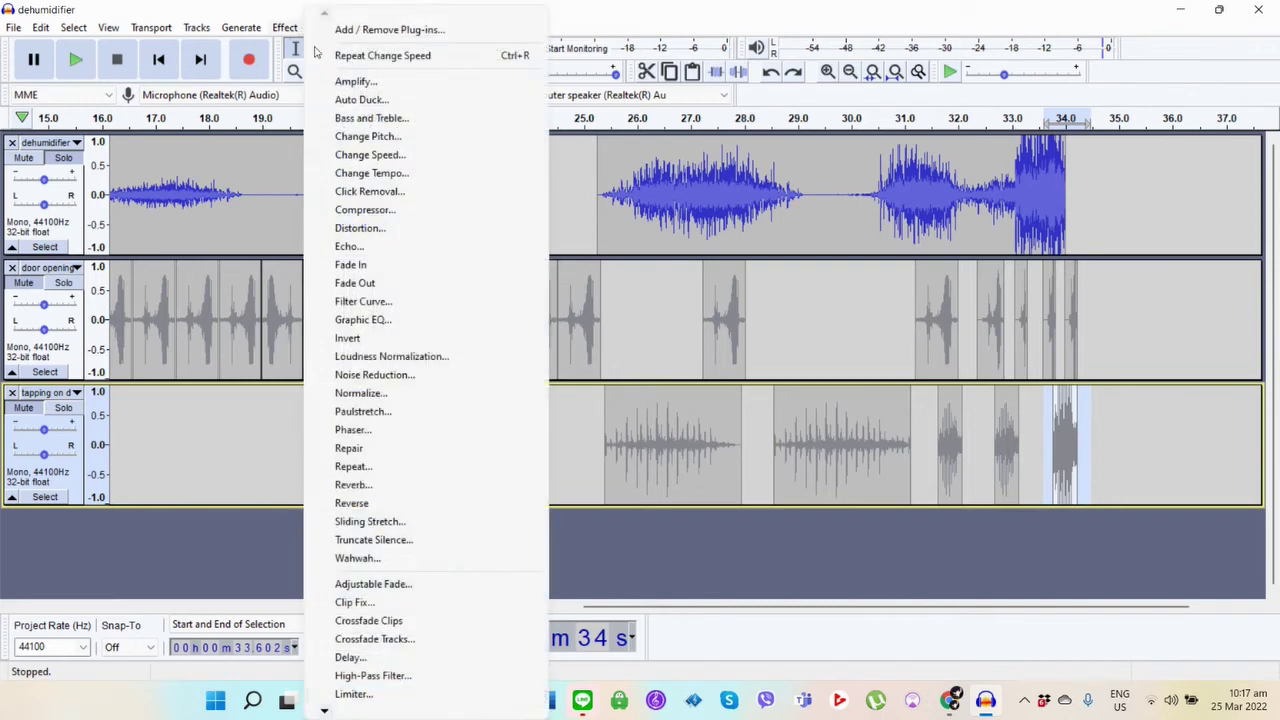
pyautogui.click(368, 156)
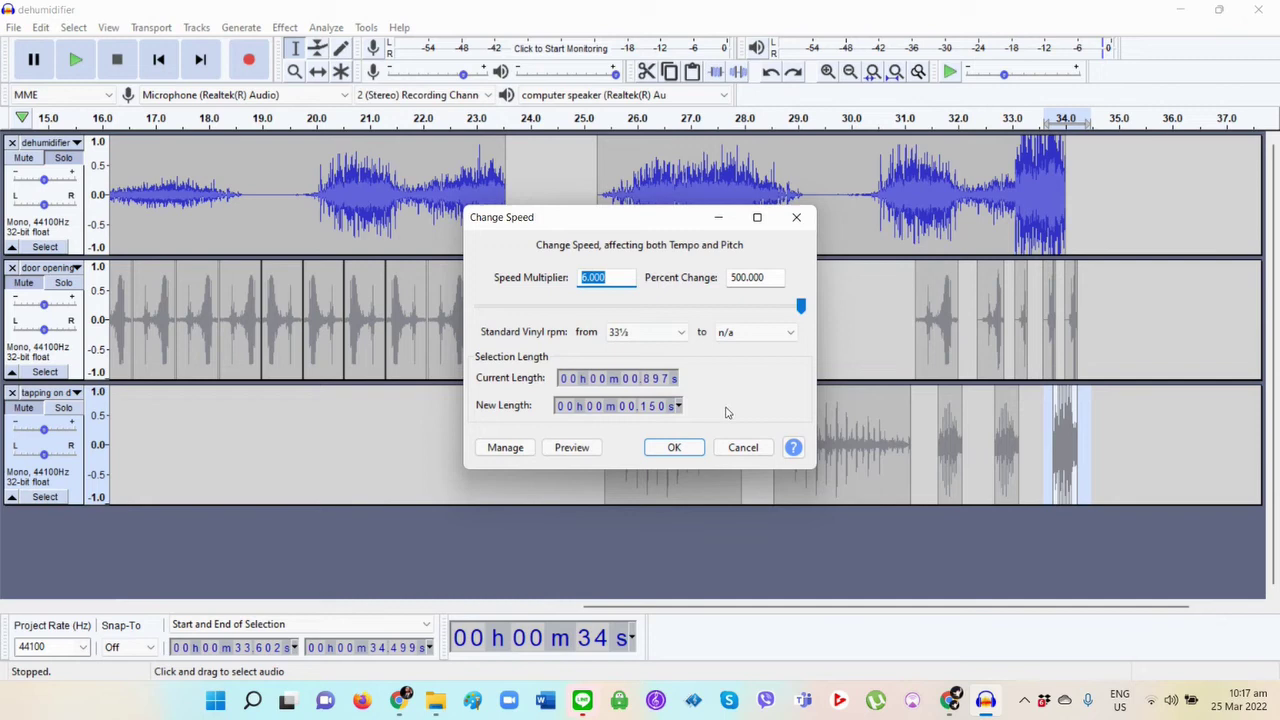
pyautogui.click(740, 448)
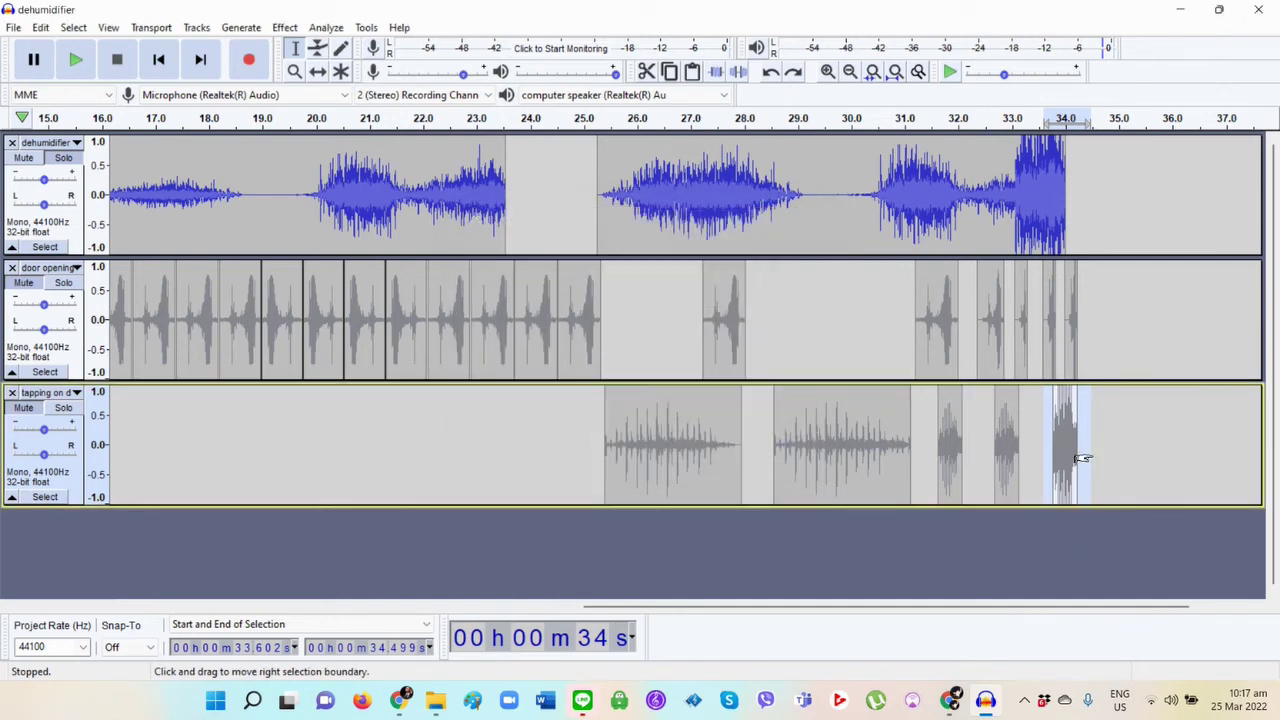
# - Release Solo on the dehumidifier track so door, tapping and dehumidifier play together
pyautogui.keyDown('shift'); pyautogui.click(78, 165); pyautogui.keyUp('shift')
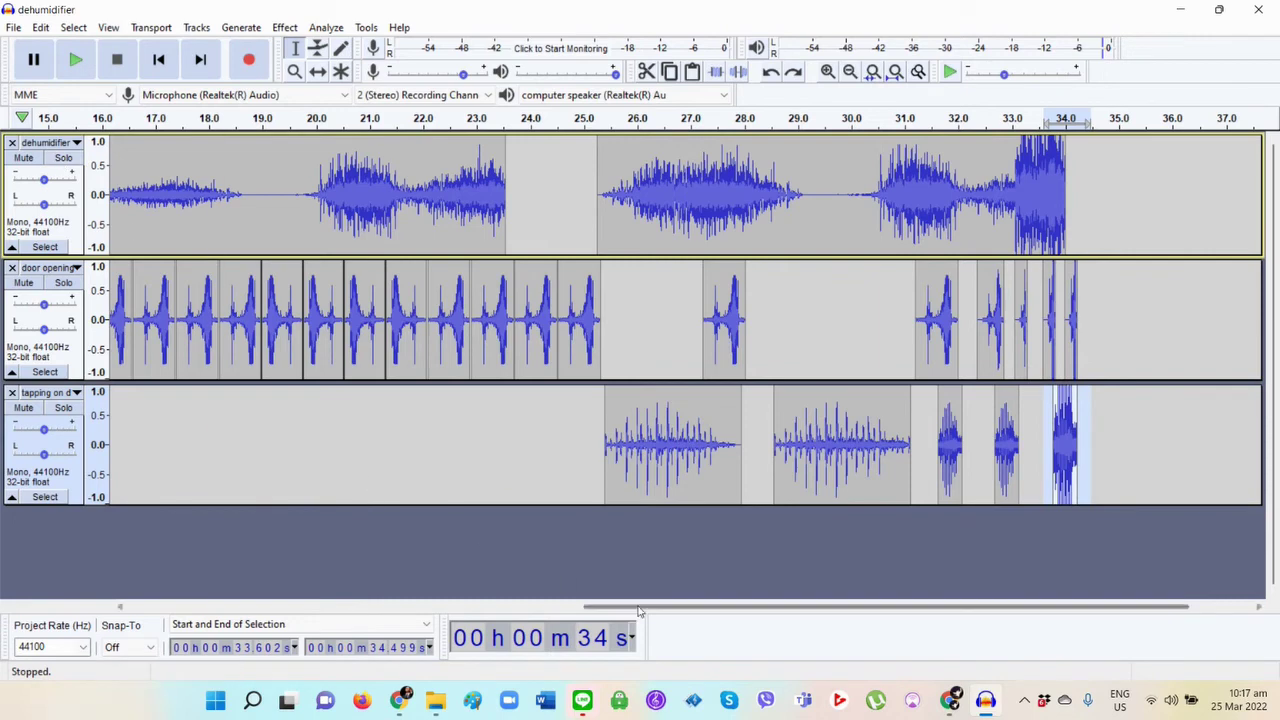